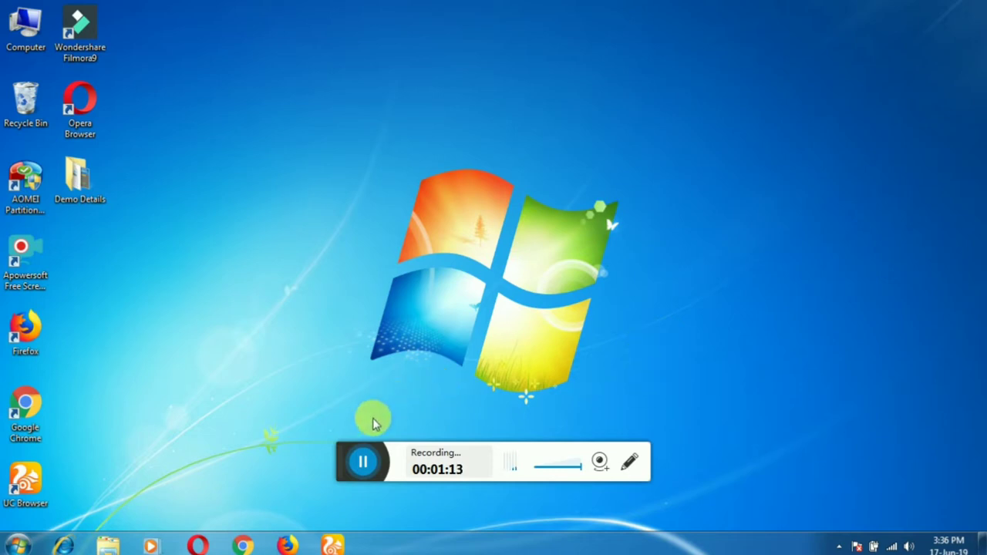
- Open Google Chrome
left_click_drag(346, 448, 655, 492)
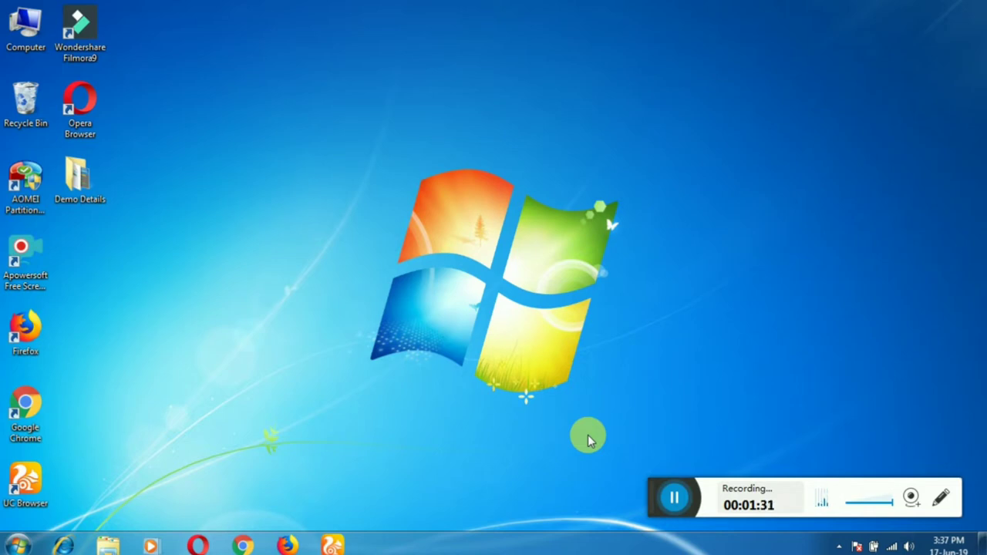
left_click(244, 545)
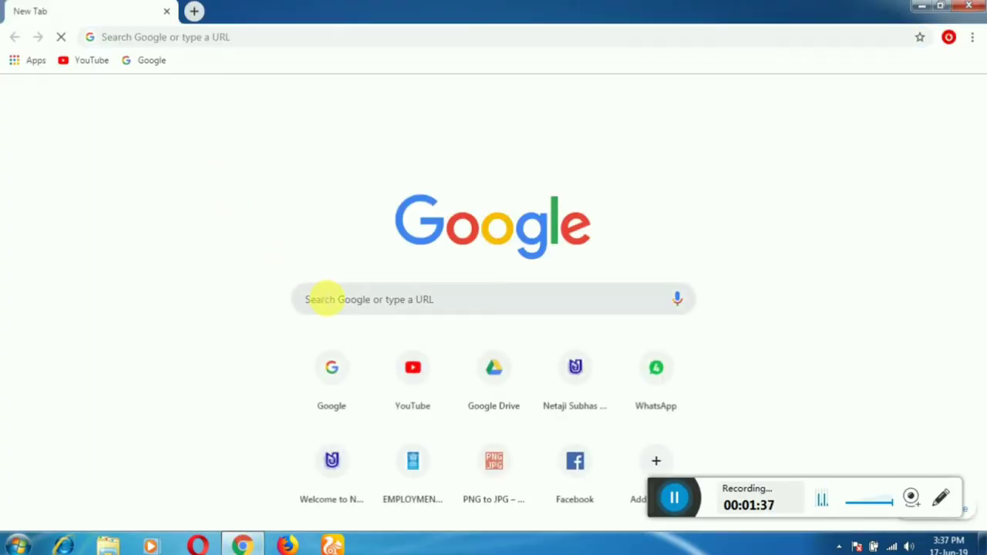
left_click(327, 298)
type("nsou2019/index.php")
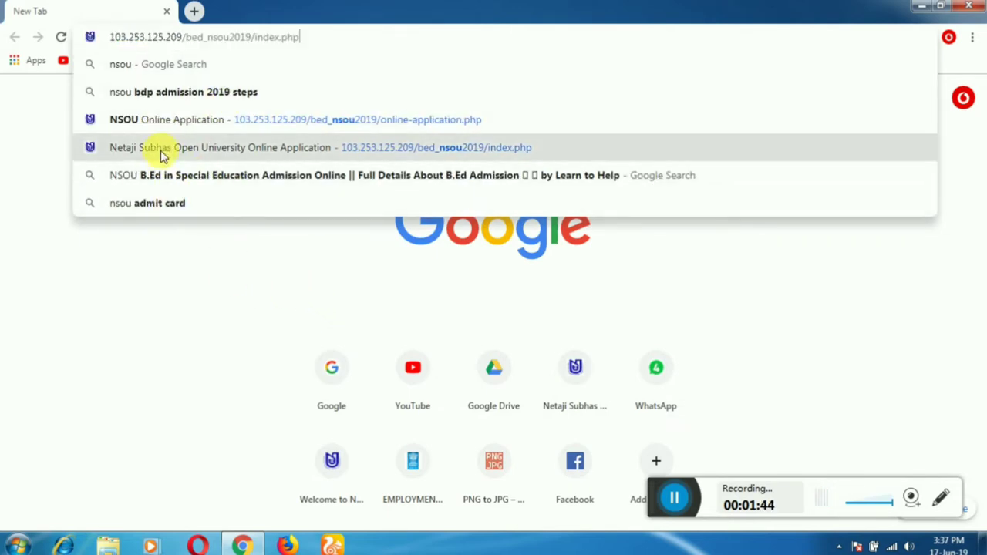
left_click(161, 148)
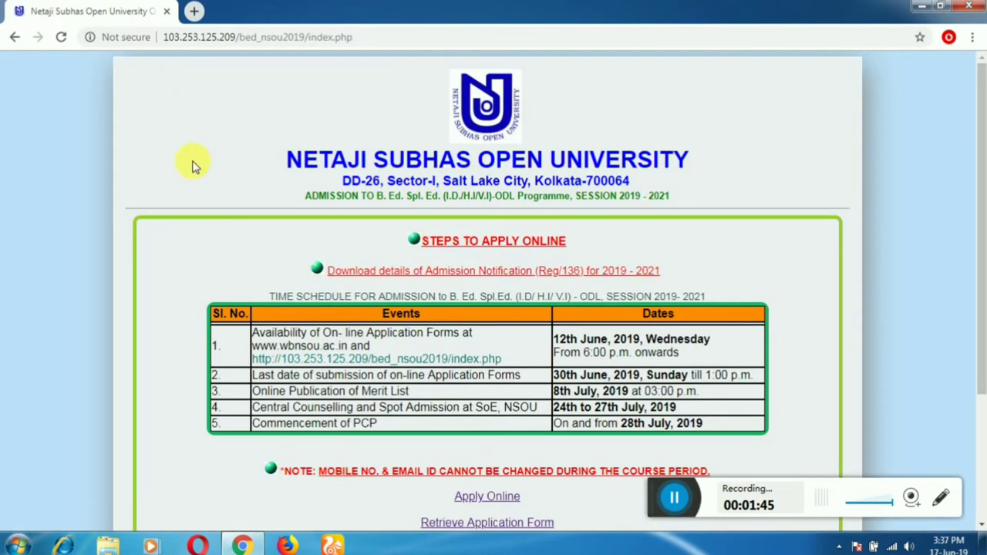
left_click(14, 37)
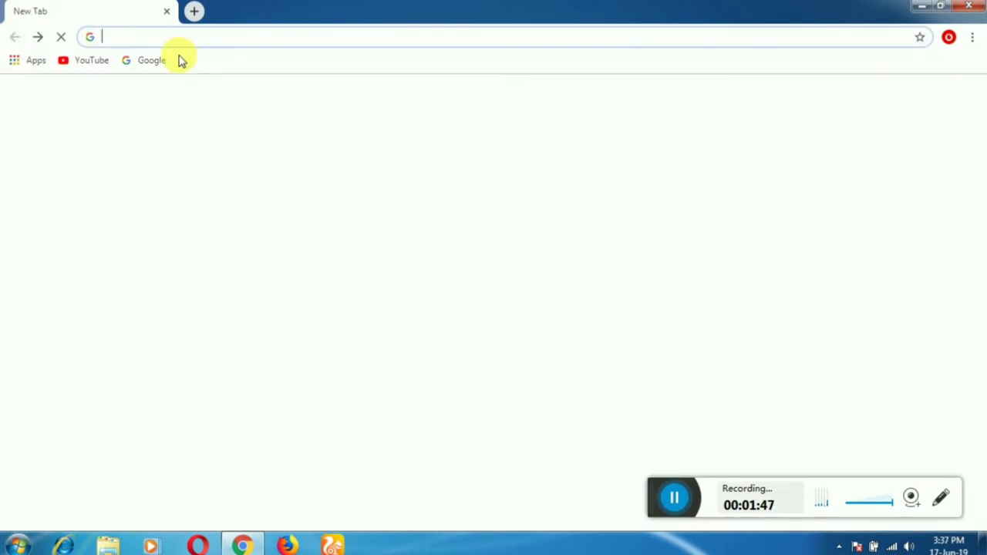
type("ns")
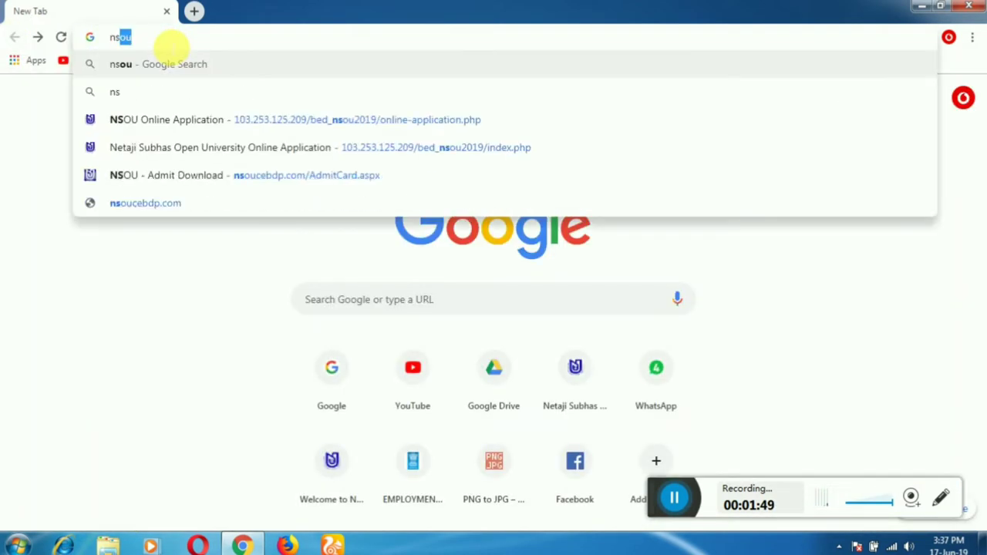
type("ou")
left_click(165, 68)
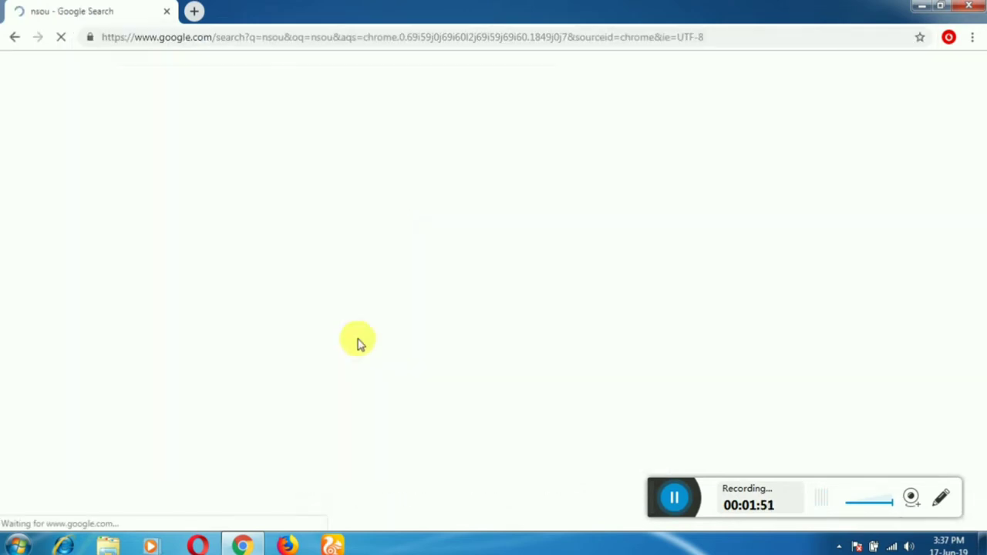
left_click(180, 185)
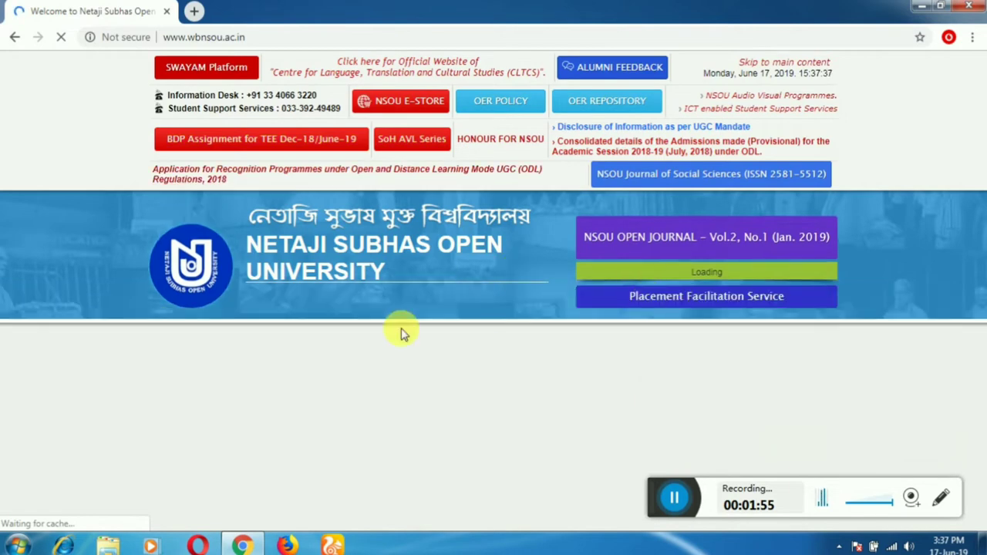
- Go to the BDP Admission July 2019 online application portal and open its Pay Online section
scroll(540, 308, "down", 2)
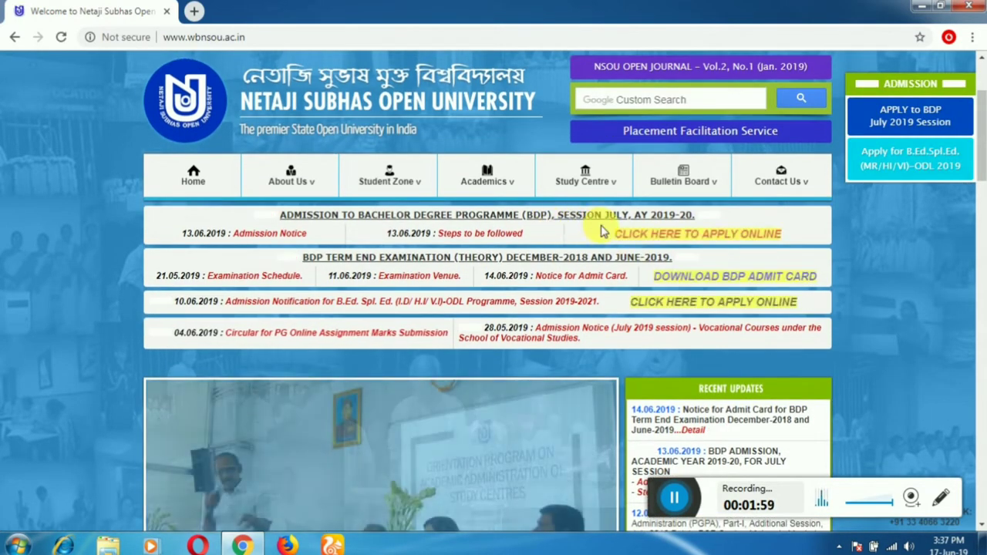
left_click(689, 233)
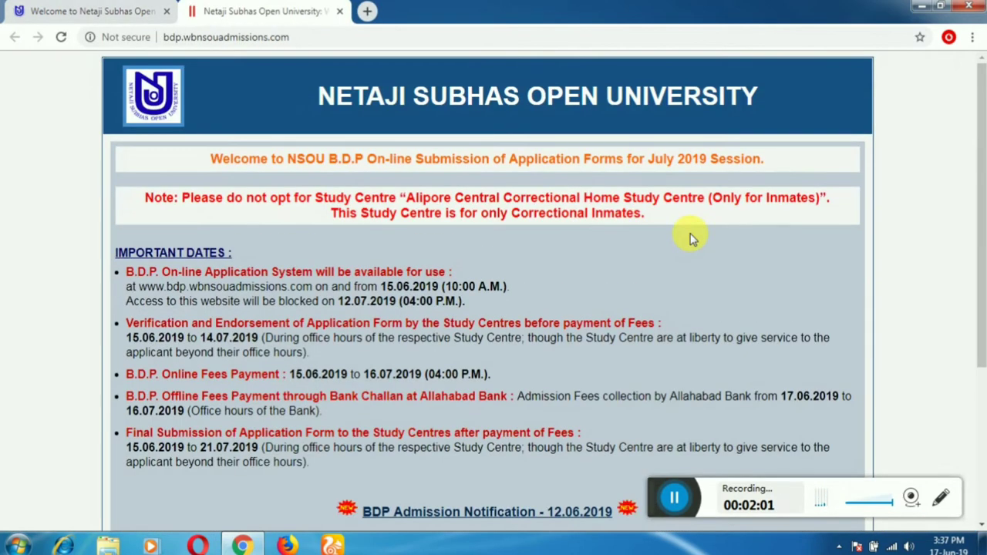
scroll(686, 237, "down", 3)
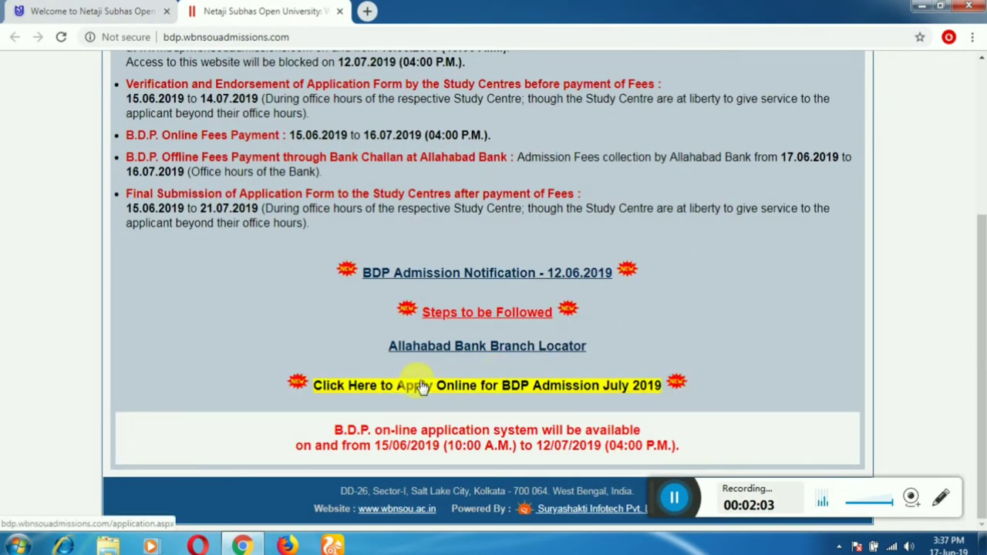
left_click(558, 393)
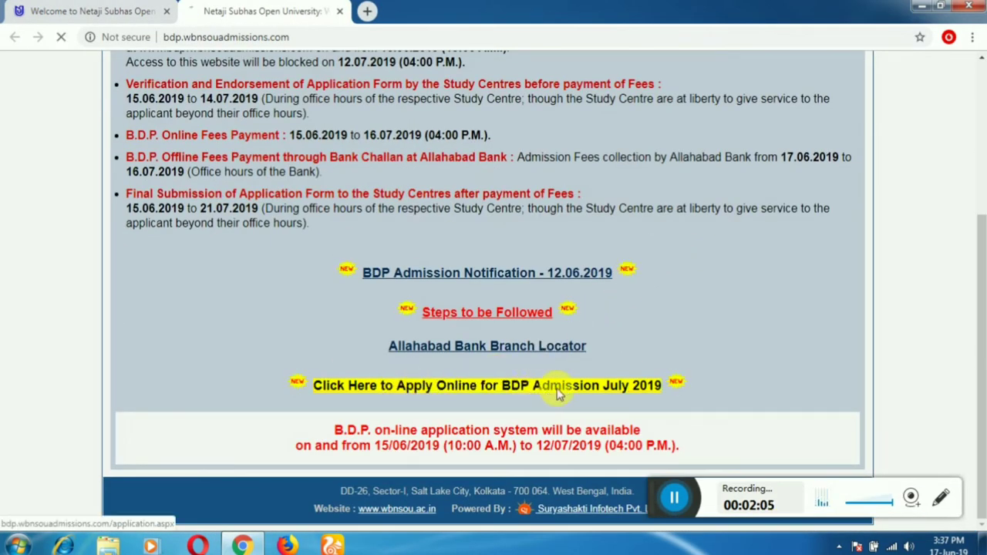
scroll(616, 362, "down", 1)
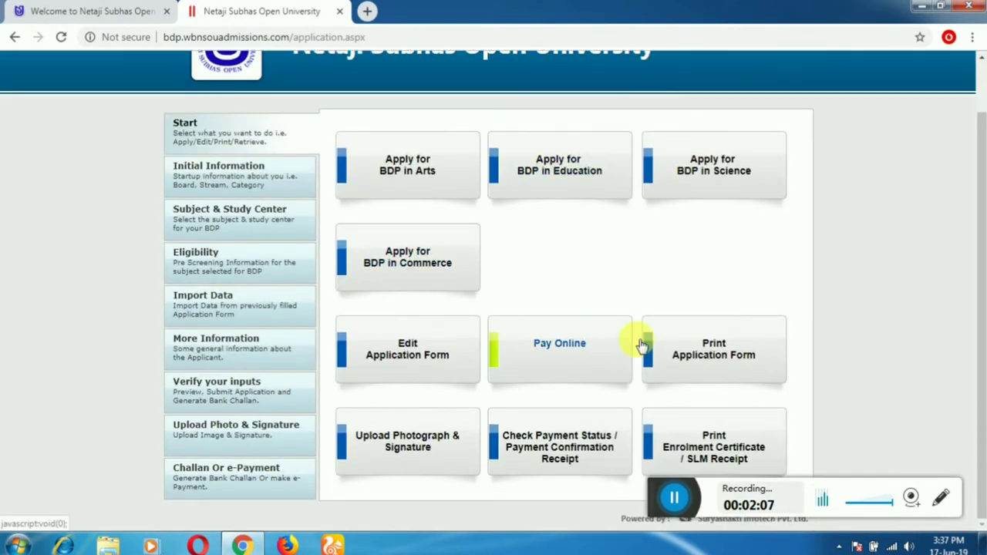
left_click(573, 355)
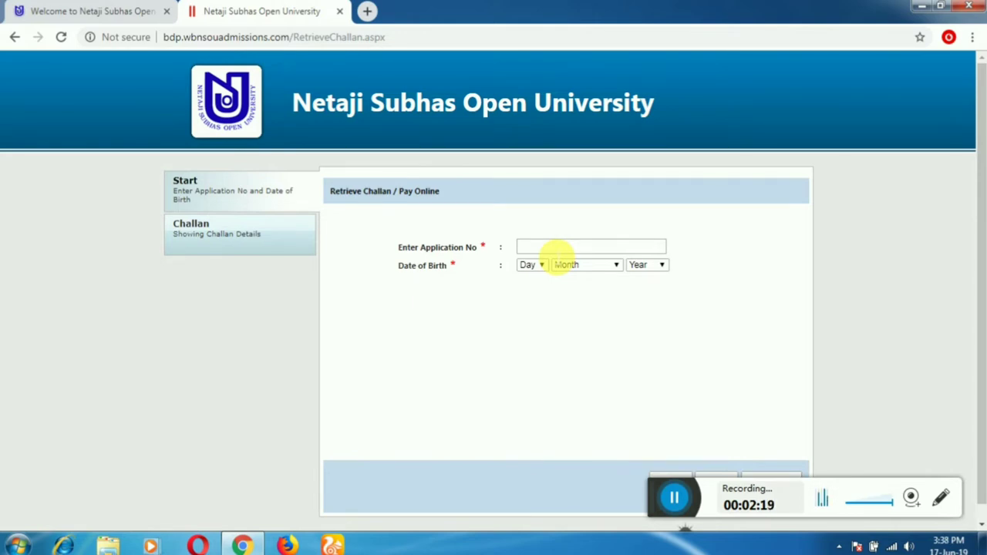
- Enter the applicant's application number and date of birth in the Retrieve Challan / Pay Online form and submit it
right_click(550, 253)
left_click(607, 340)
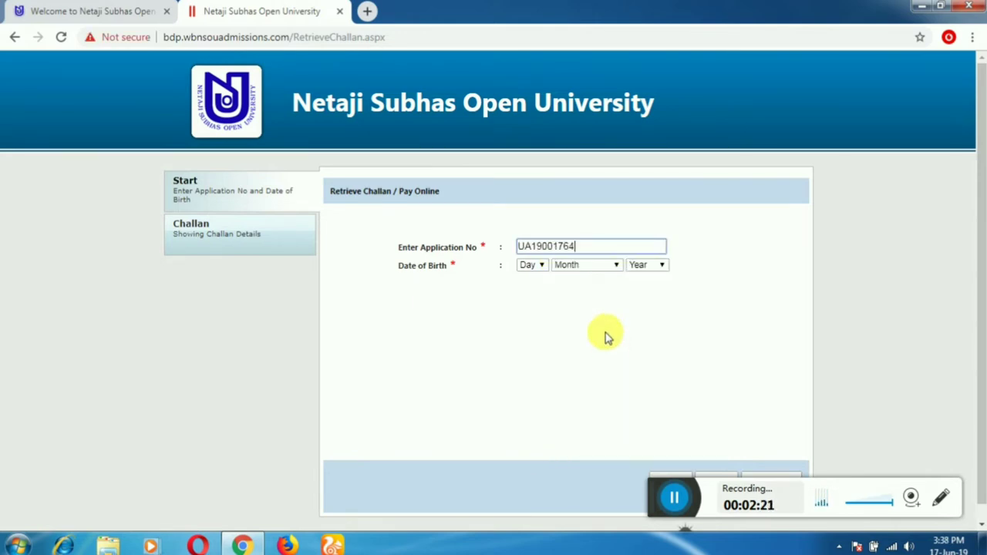
left_click(538, 267)
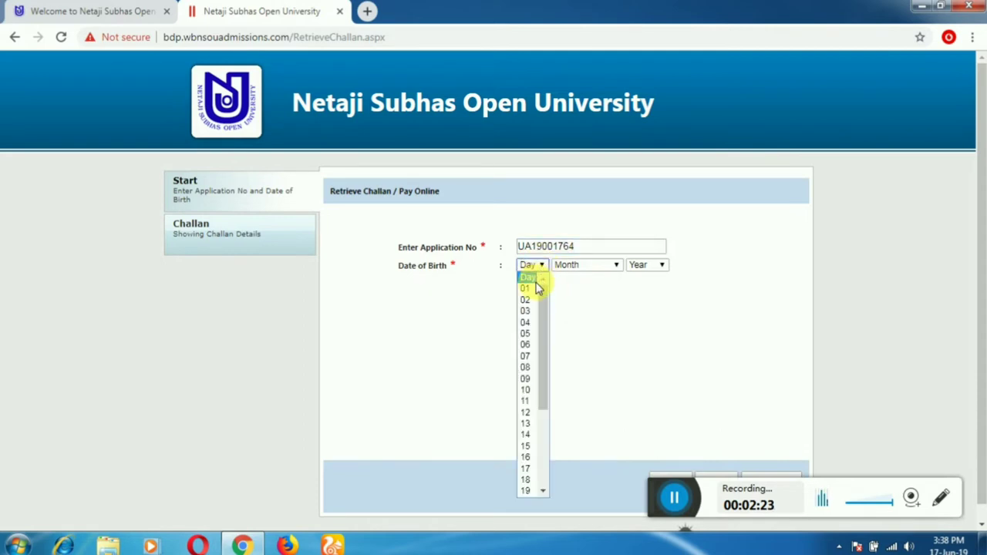
left_click(535, 288)
left_click(589, 270)
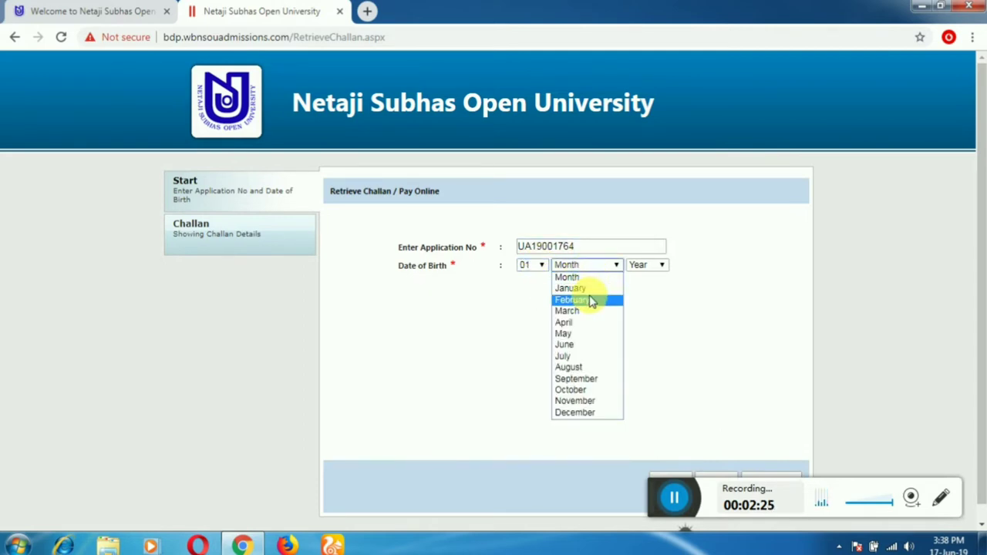
left_click(589, 300)
left_click(661, 268)
scroll(647, 385, "down", 15)
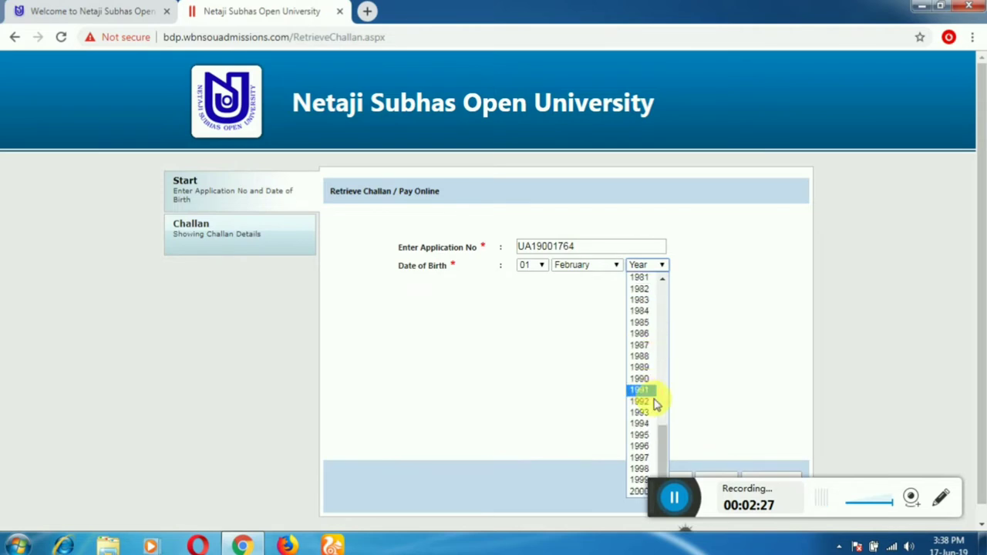
left_click(648, 468)
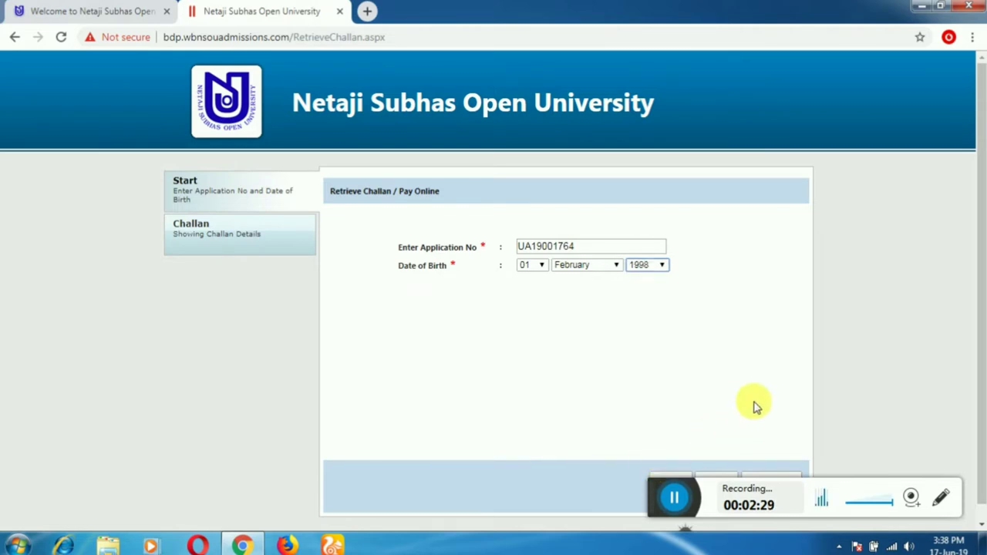
left_click(682, 497)
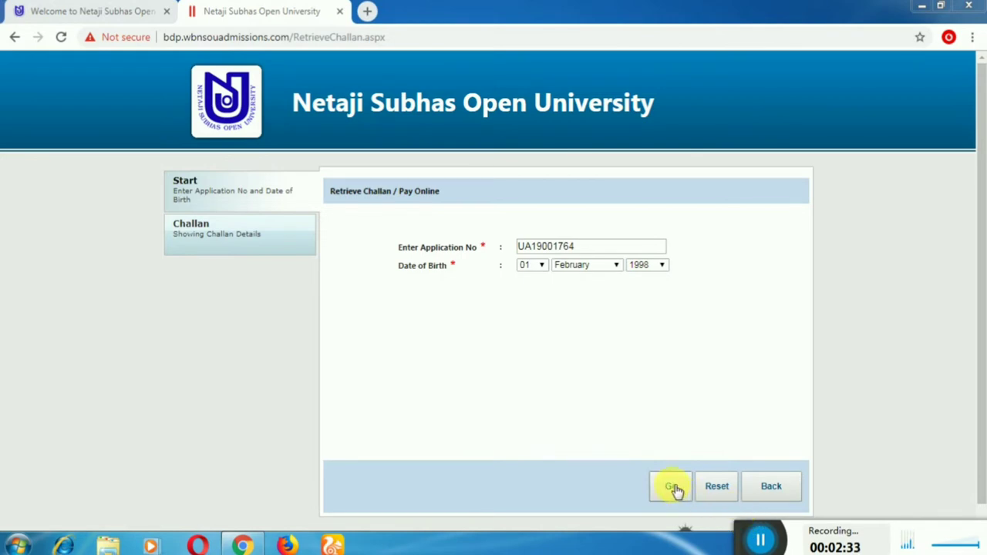
left_click(672, 489)
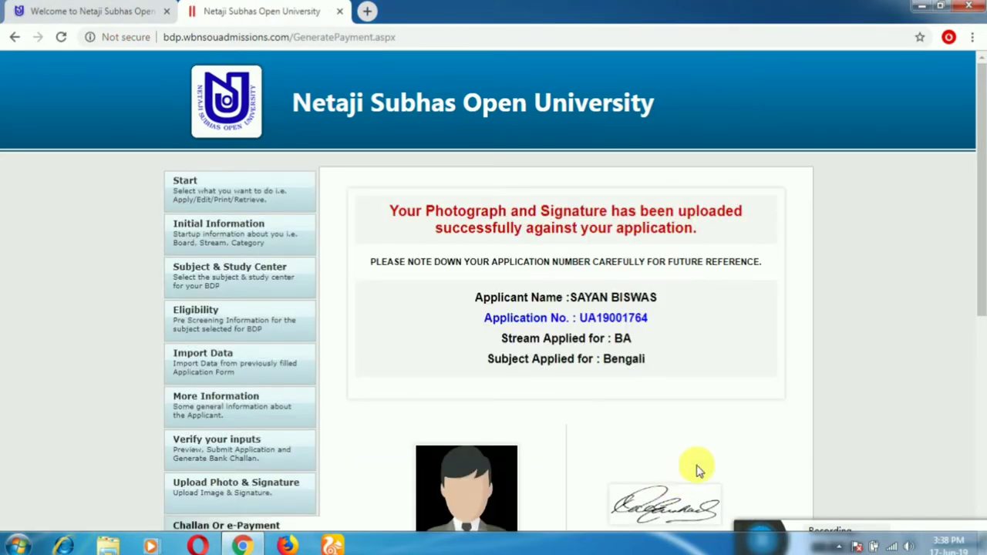
- Check the applicant's name, application number, stream, subject, photograph and signature on the payment page
scroll(698, 455, "down", 1)
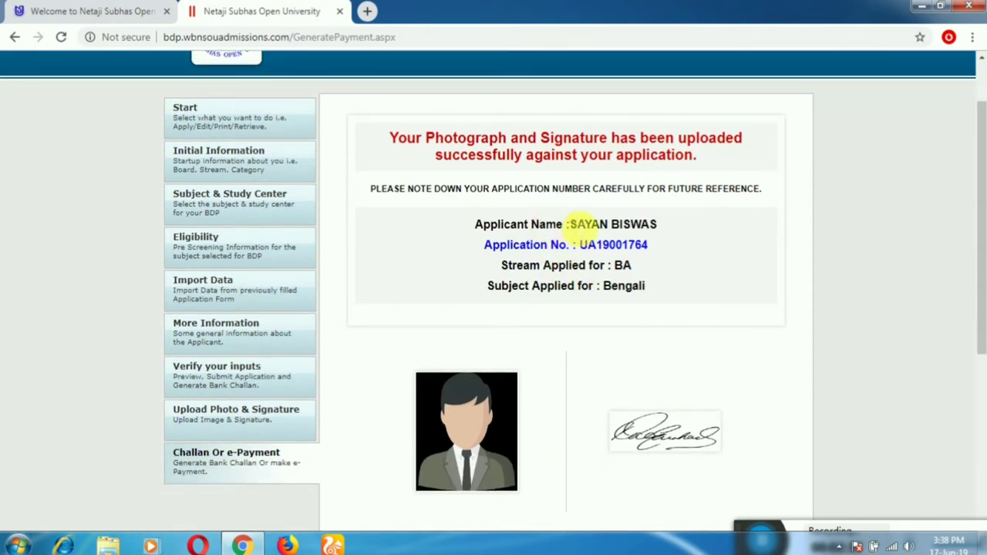
left_click_drag(587, 223, 696, 221)
left_click(598, 245)
left_click_drag(587, 244, 672, 246)
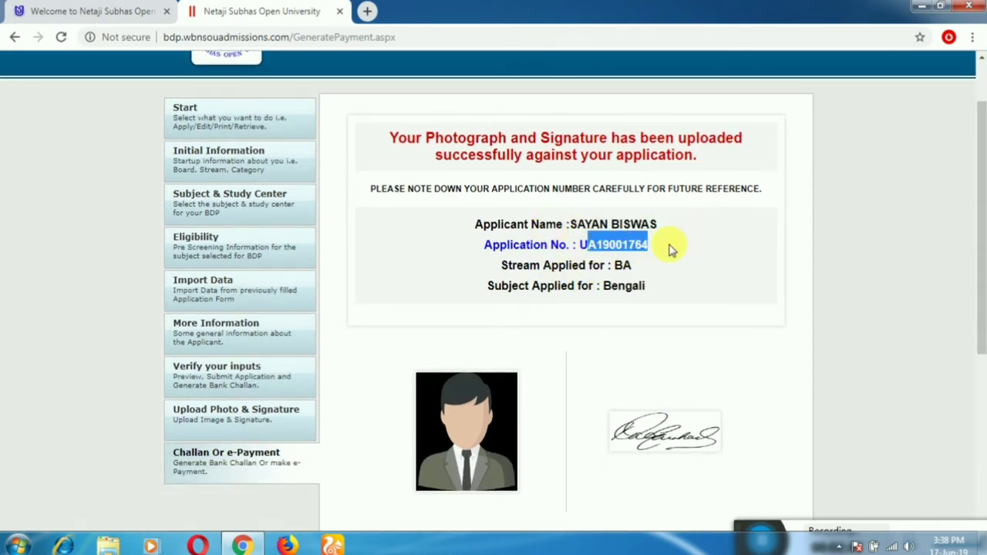
left_click_drag(614, 265, 661, 270)
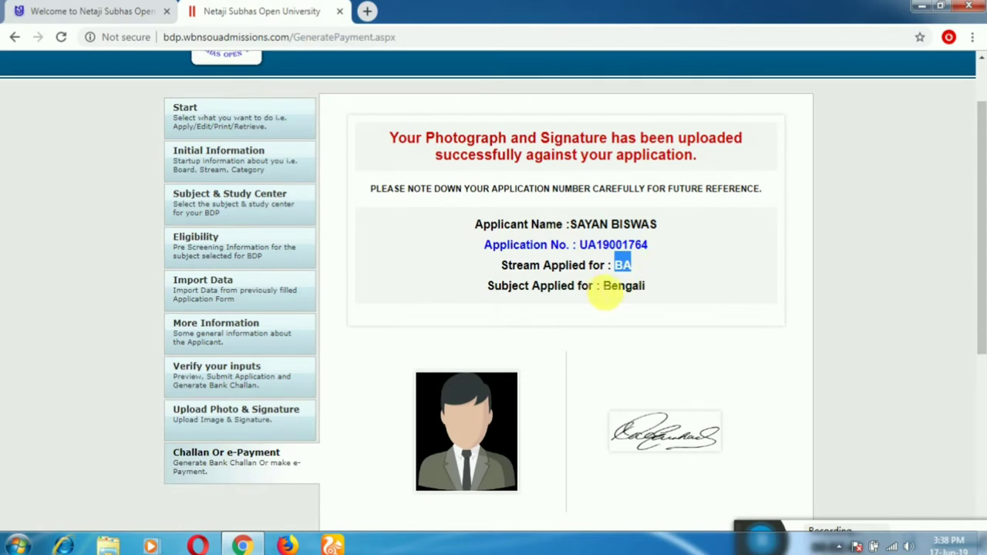
left_click_drag(595, 286, 724, 287)
scroll(724, 288, "down", 1)
scroll(724, 288, "down", 3)
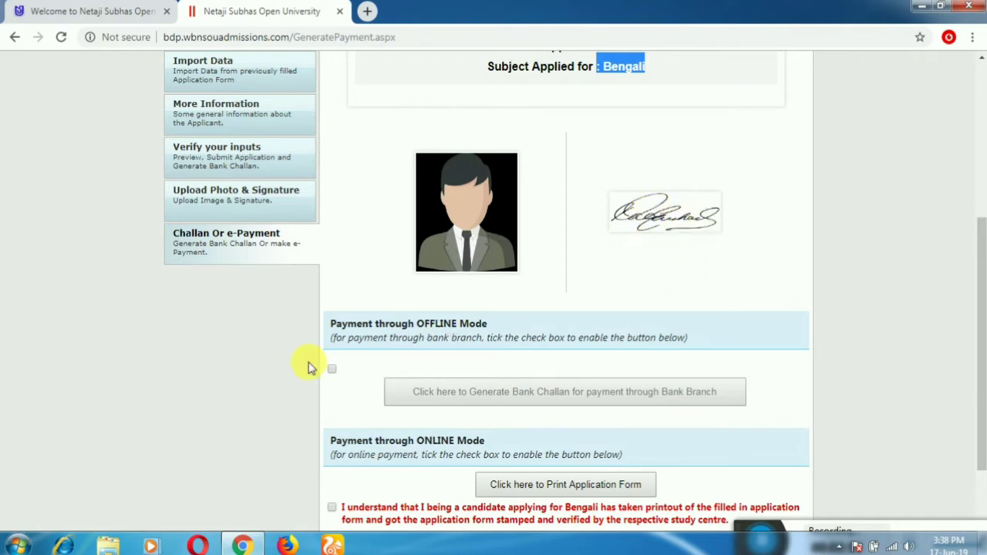
- Enable payment through OFFLINE mode and generate the bank challan for payment through a bank branch
scroll(447, 375, "down", 1)
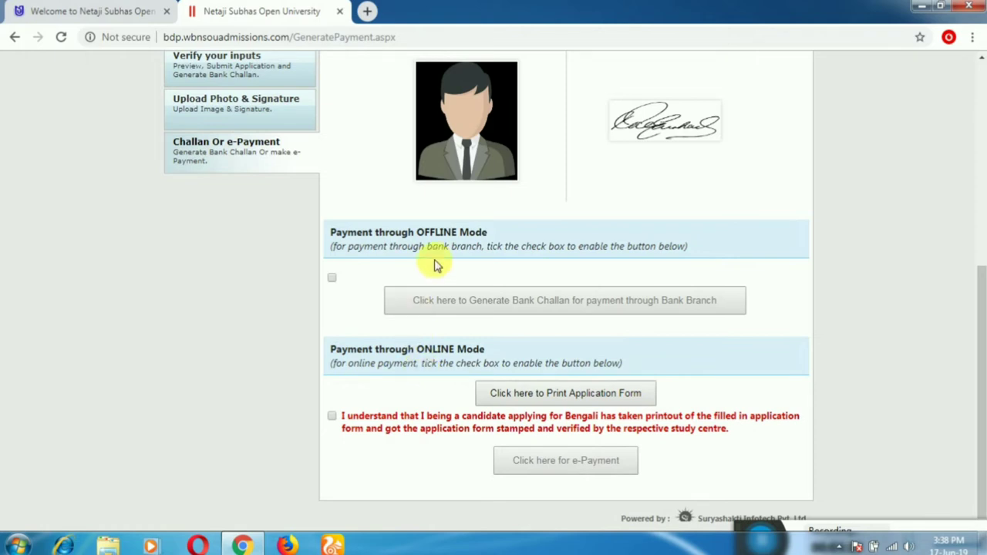
left_click(332, 279)
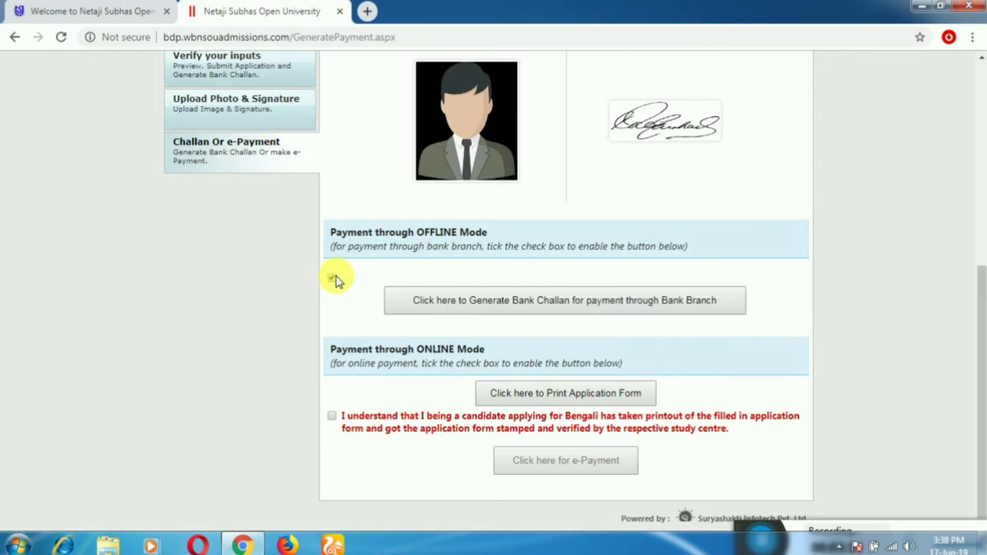
left_click(332, 279)
left_click(332, 278)
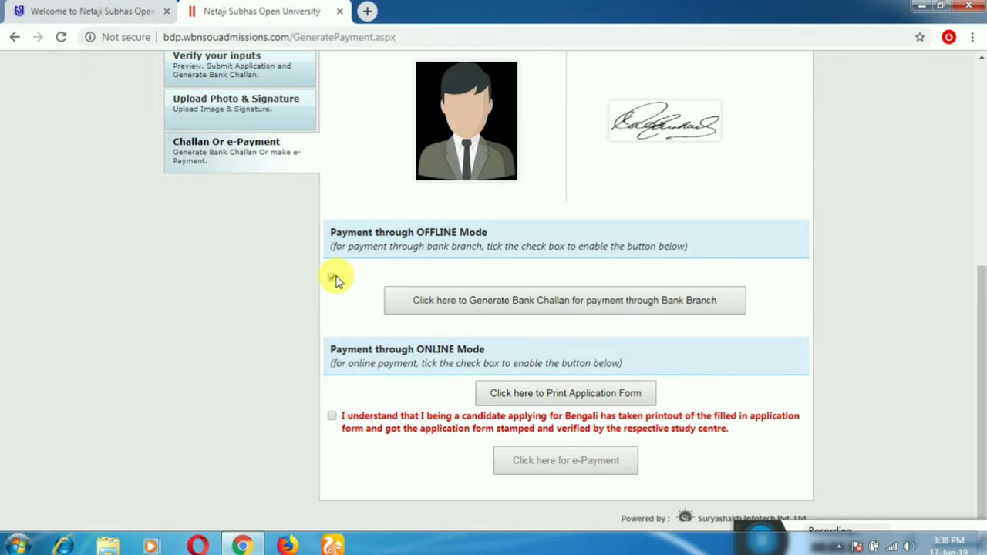
left_click(509, 303)
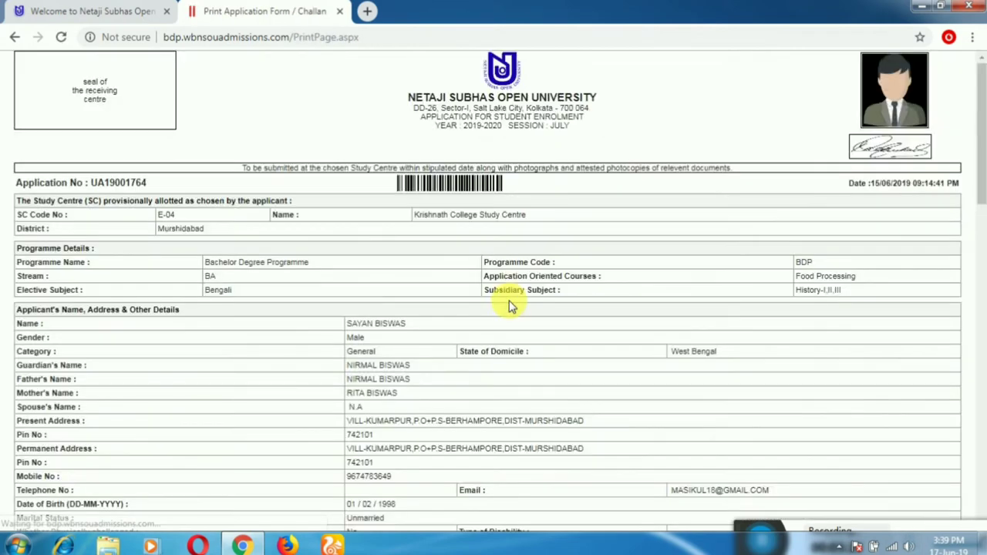
- Review the application form with its bank challan copies, then open its print preview and check the pages
scroll(541, 158, "down", 2)
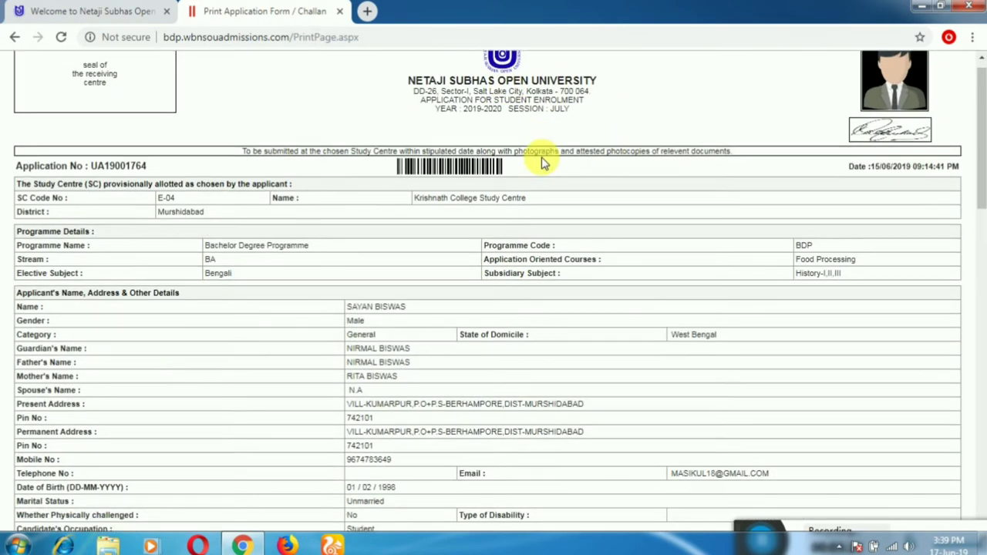
scroll(541, 162, "down", 10)
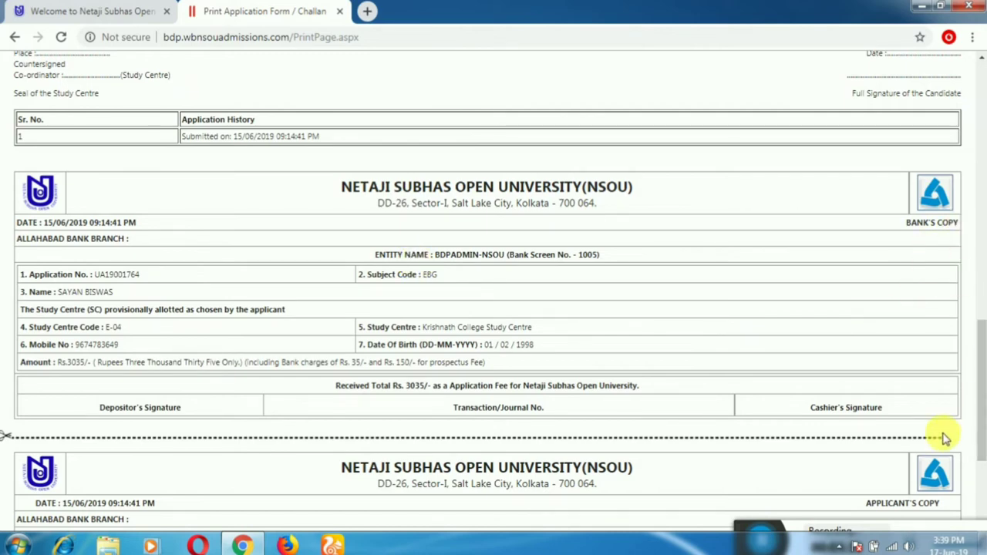
scroll(920, 398, "down", 2)
scroll(881, 403, "up", 3)
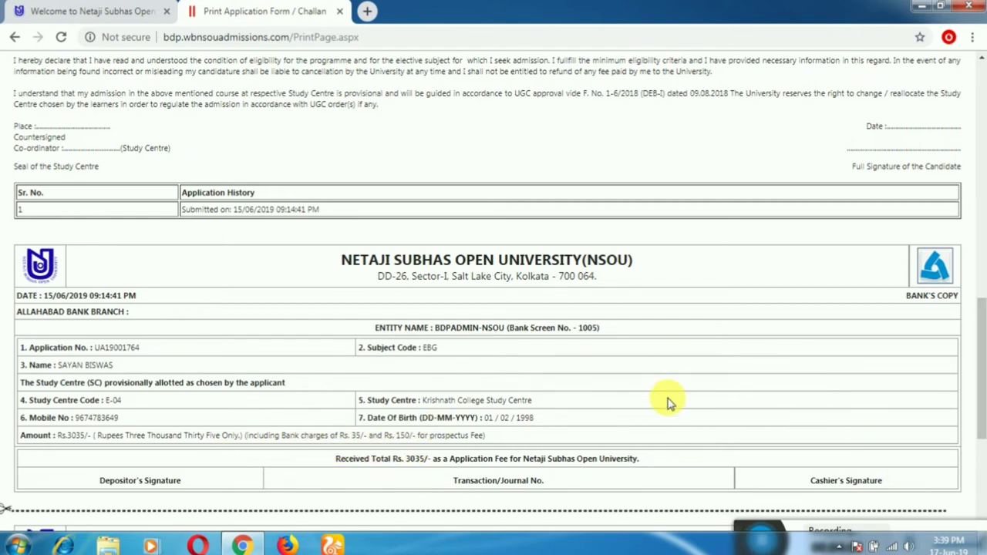
scroll(579, 312, "down", 4)
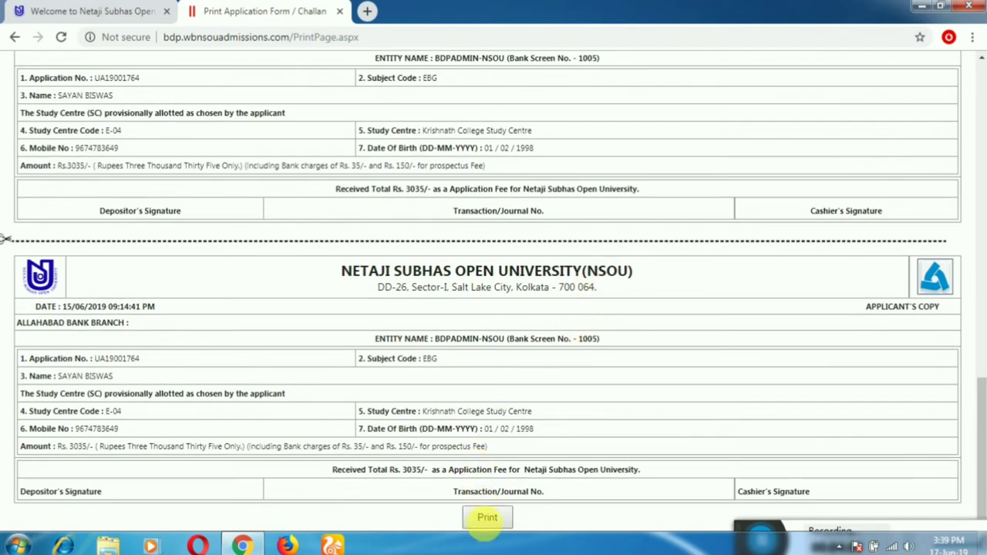
left_click(487, 518)
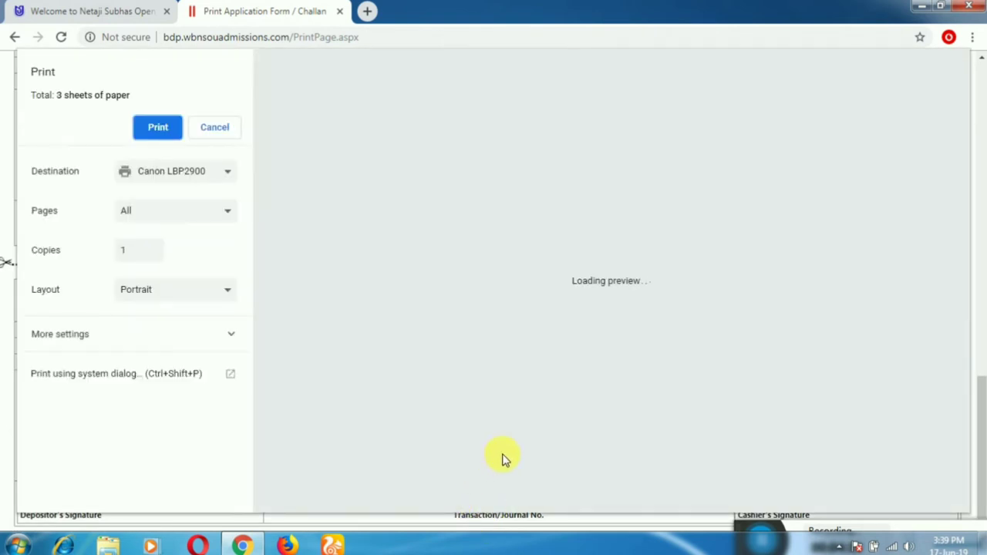
scroll(579, 385, "down", 10)
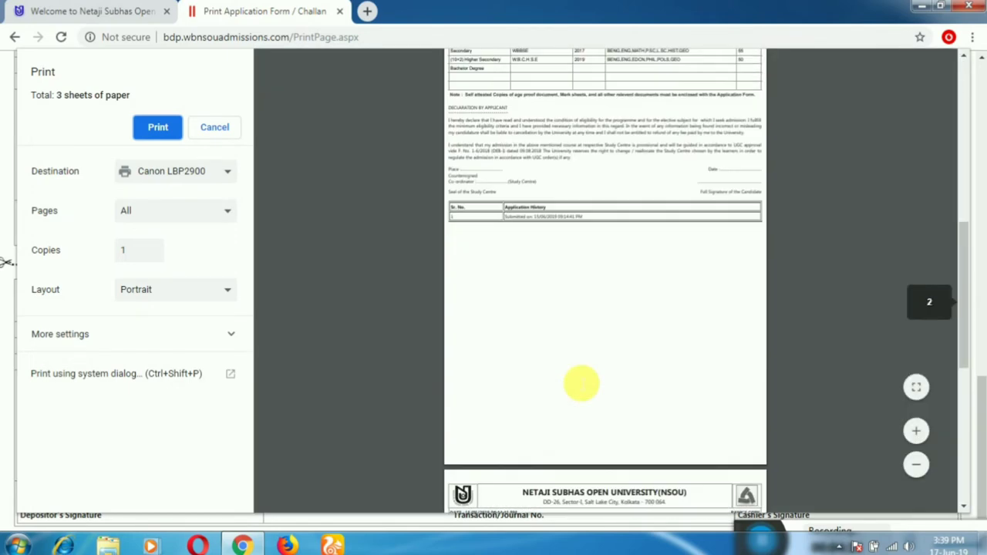
- Check the application form and both bank challan copies in the print preview, then close the preview without printing
scroll(584, 377, "down", 3)
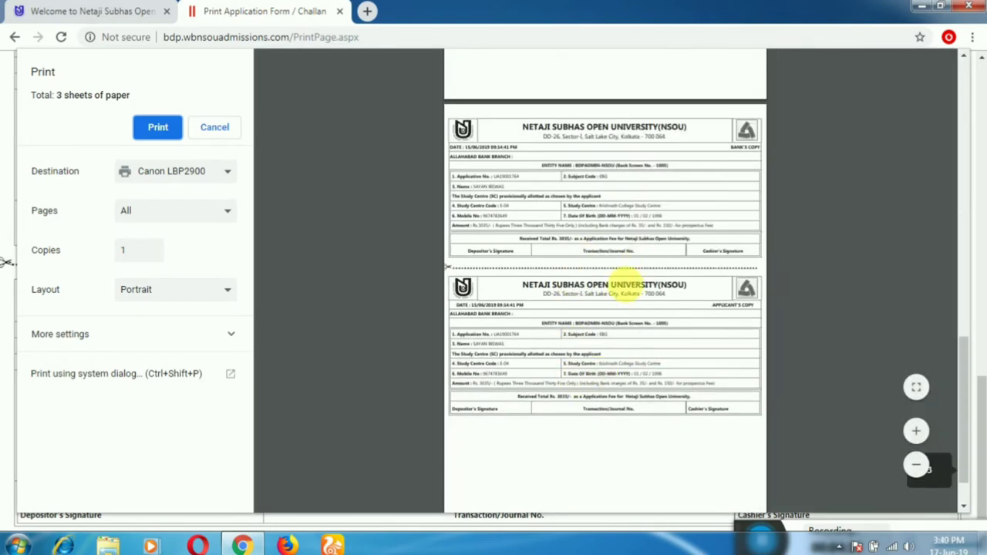
scroll(513, 367, "down", 5)
scroll(534, 359, "up", 8)
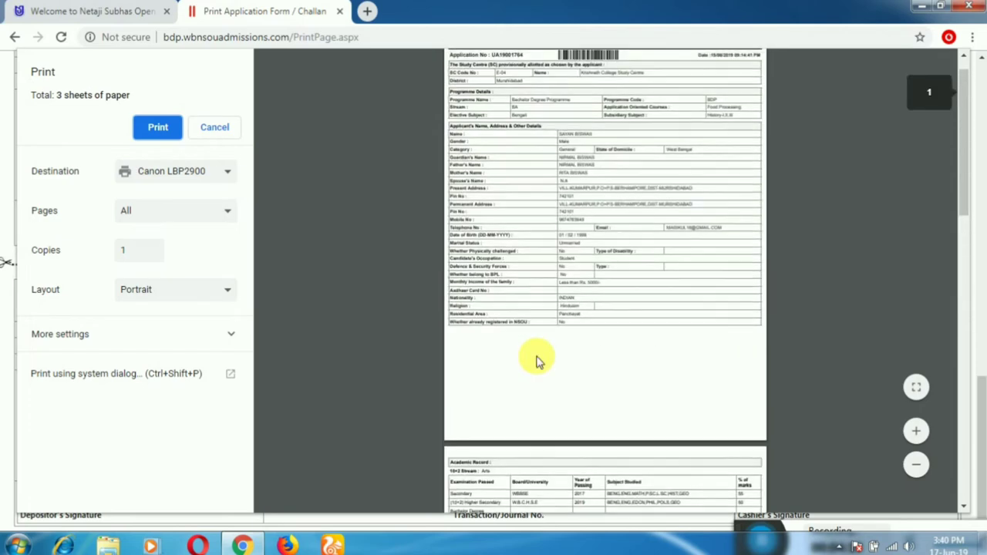
scroll(621, 343, "down", 10)
scroll(621, 343, "down", 2)
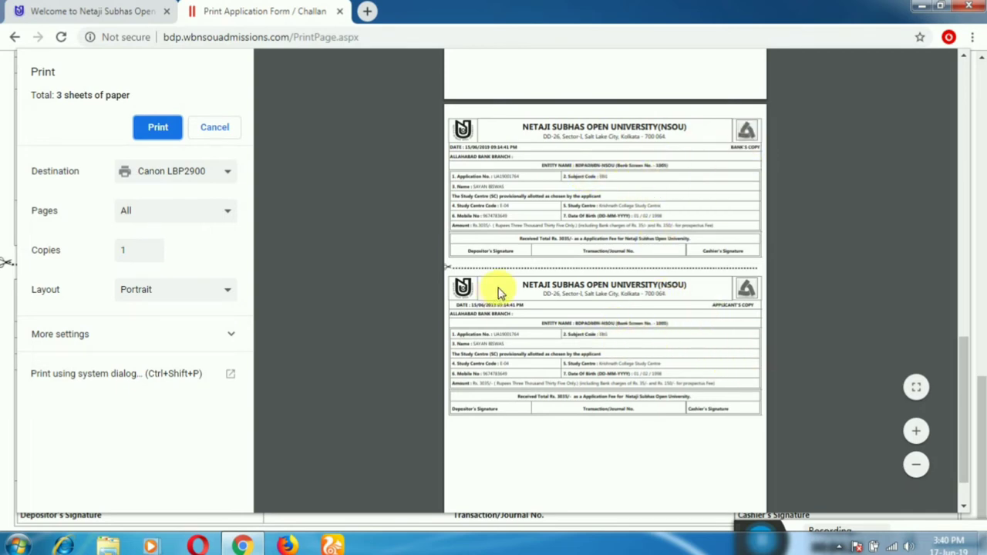
left_click(216, 128)
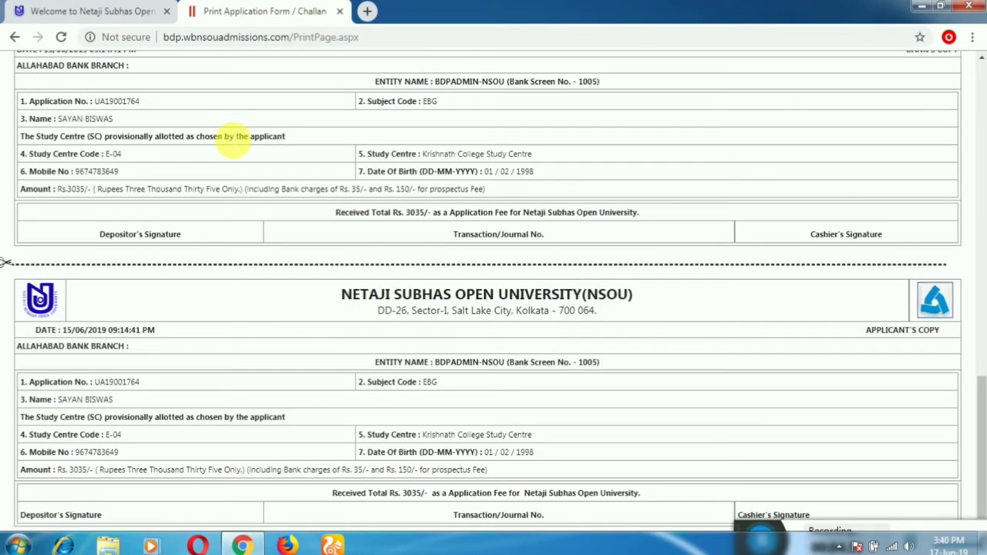
- Return to the payment page, enable payment through ONLINE mode and try to start the e-Payment
left_click(14, 39)
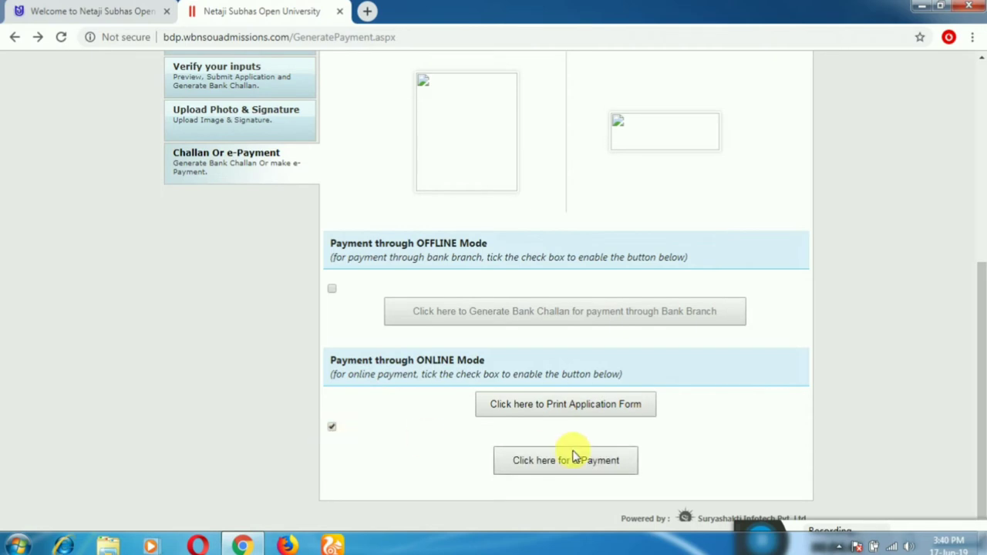
left_click(596, 466)
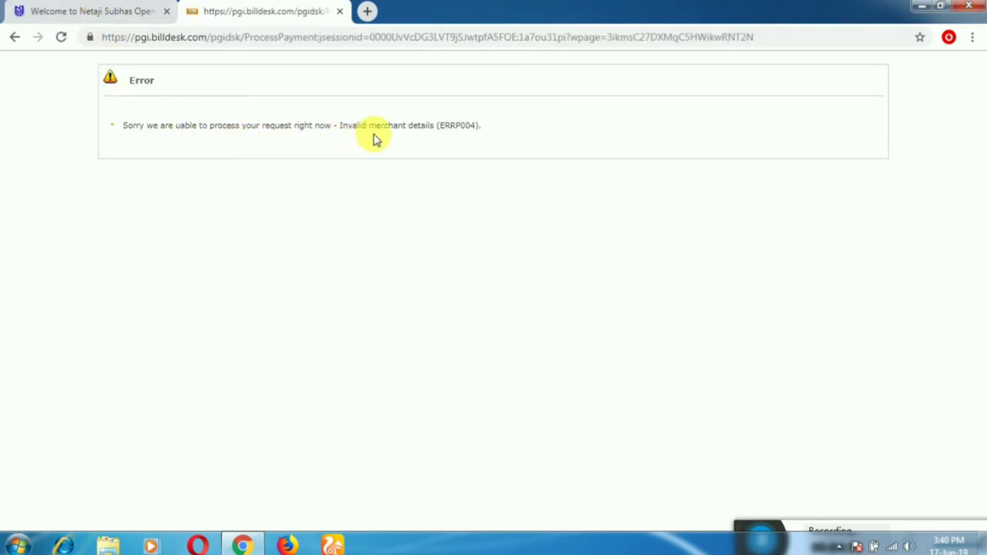
left_click(22, 37)
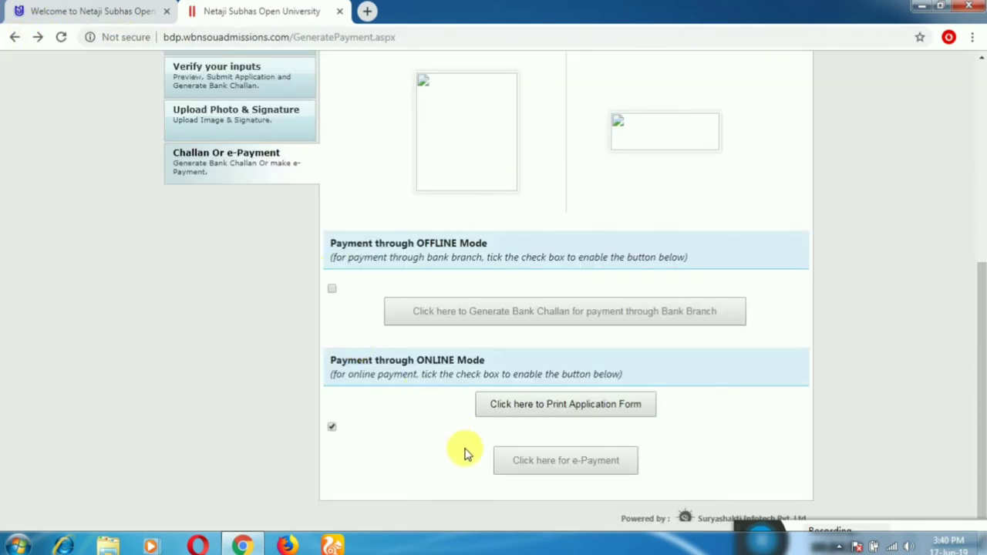
left_click(332, 428)
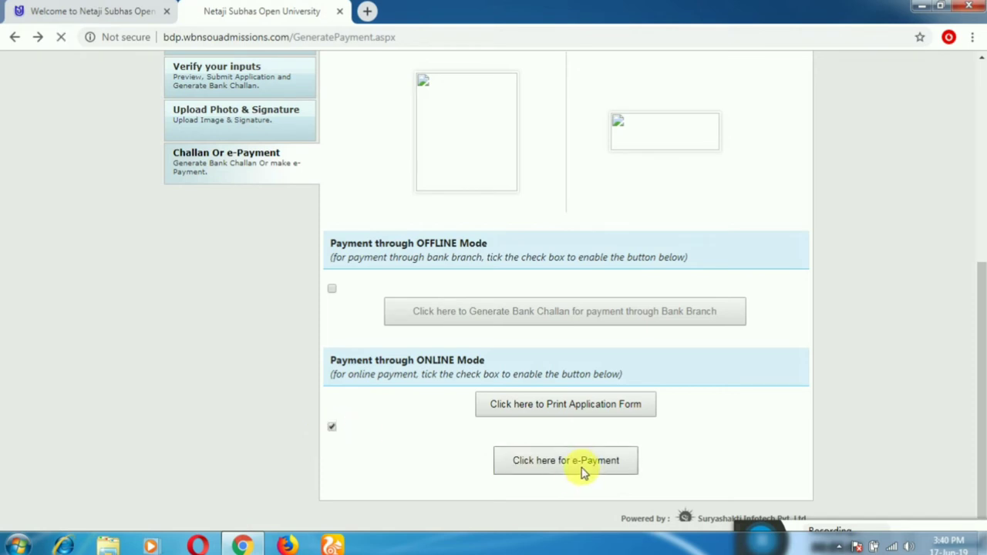
left_click(582, 471)
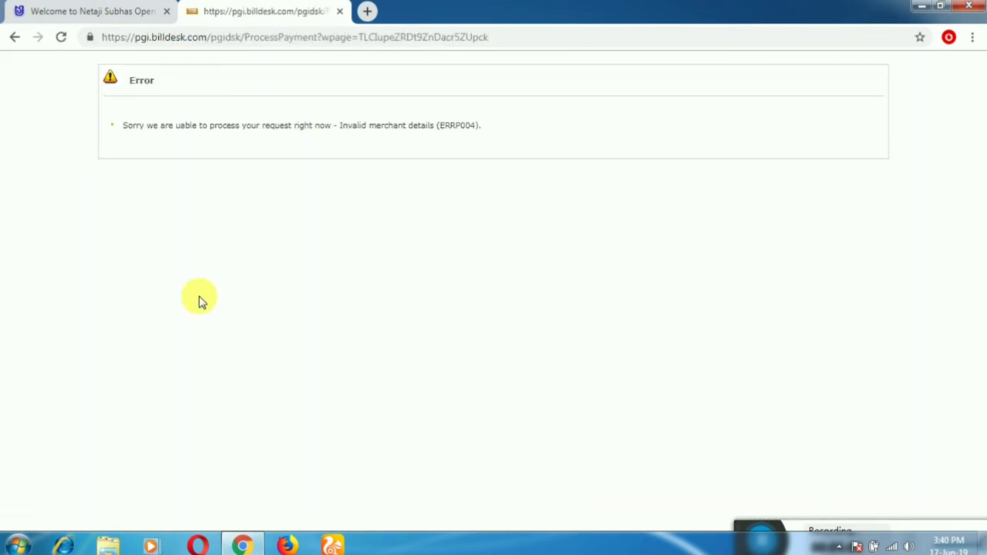
left_click(17, 40)
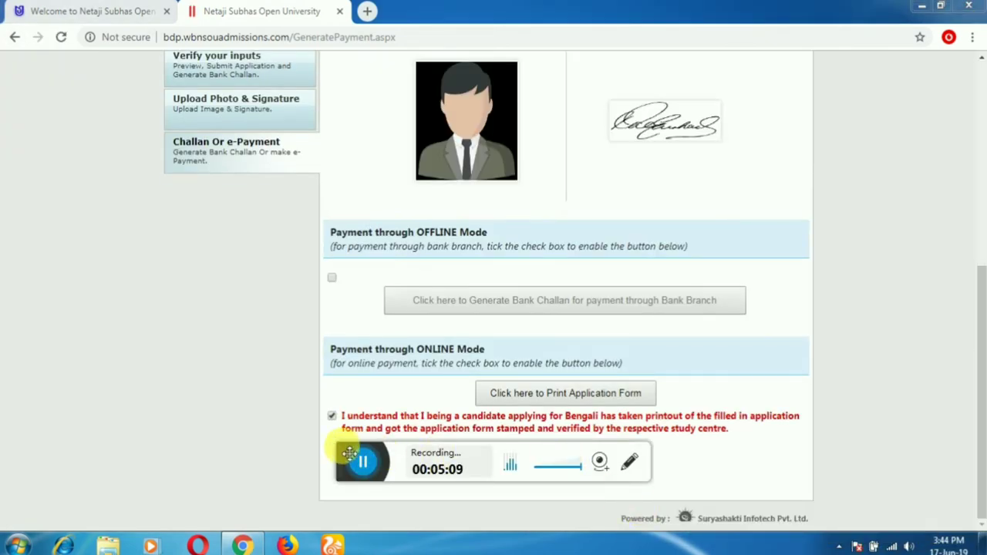
- Open the e-Payment gateway and examine the Credit Card, Debit Card, Debit Card + ATM PIN and Internet Banking options
left_click(529, 463)
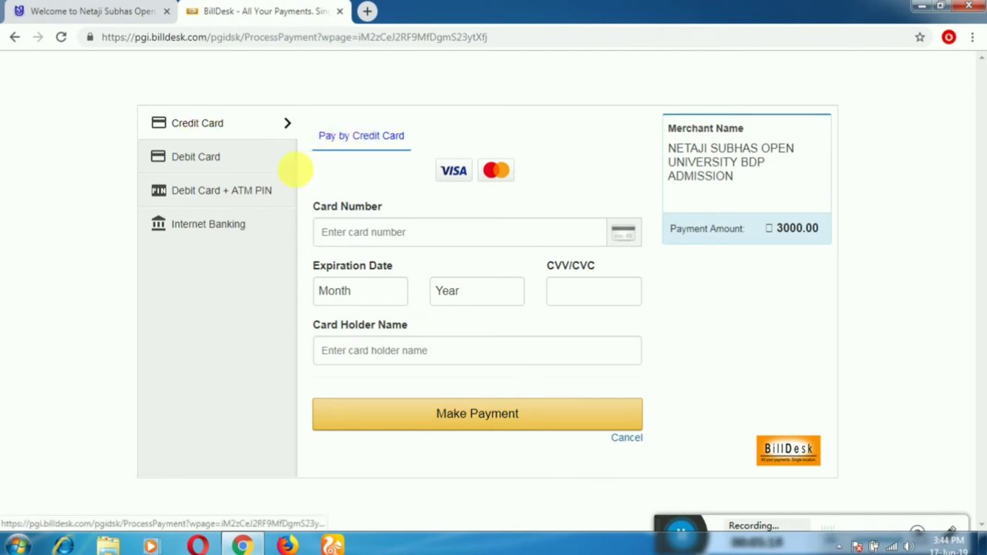
left_click(441, 239)
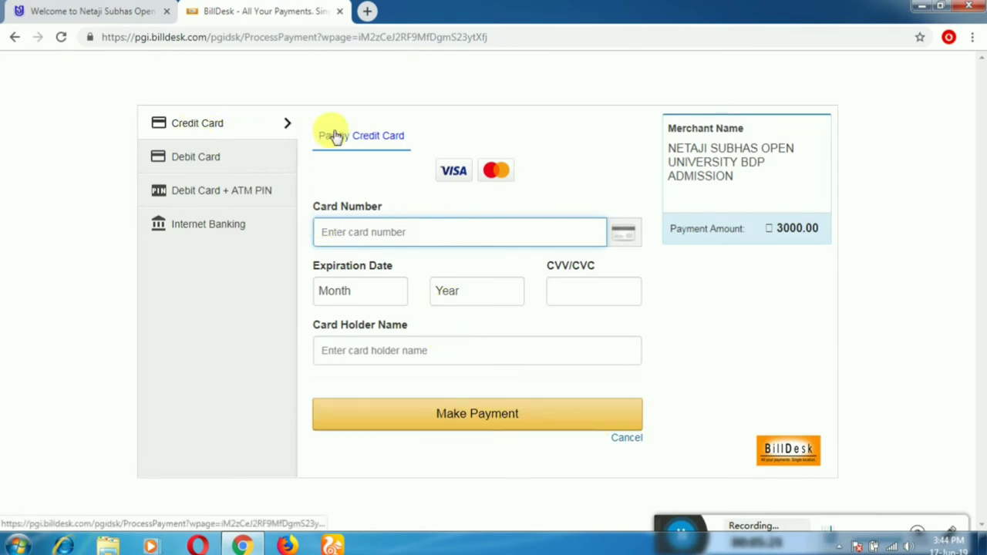
left_click(198, 165)
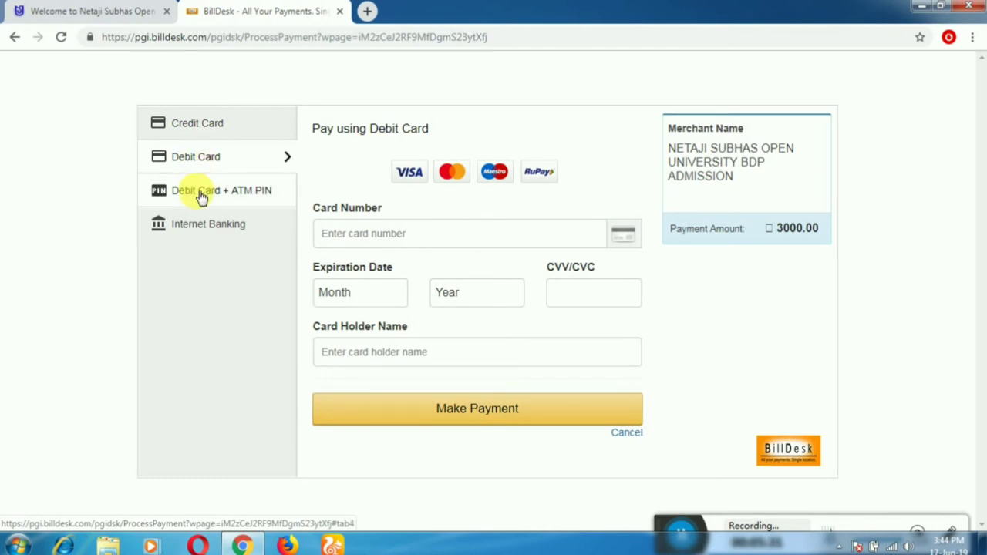
left_click(202, 196)
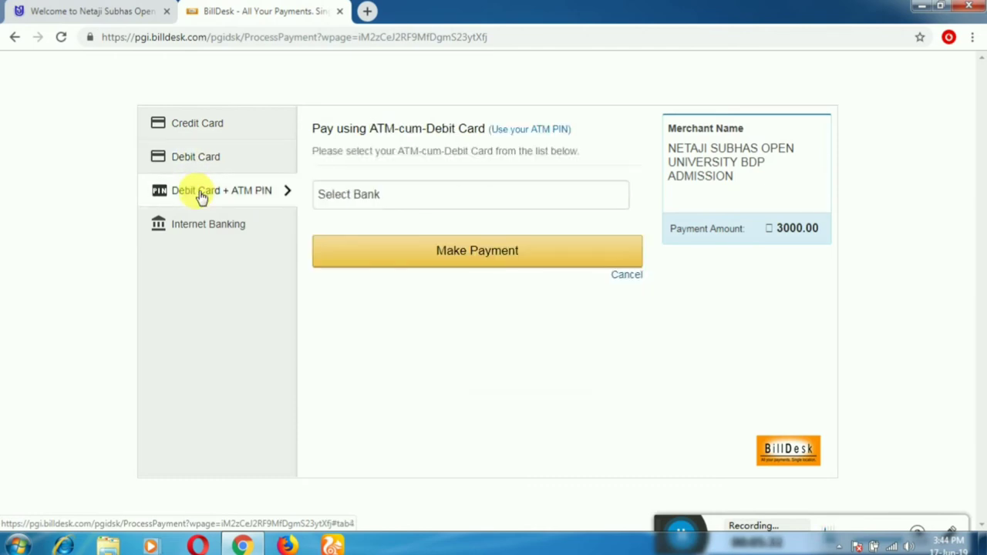
left_click(366, 194)
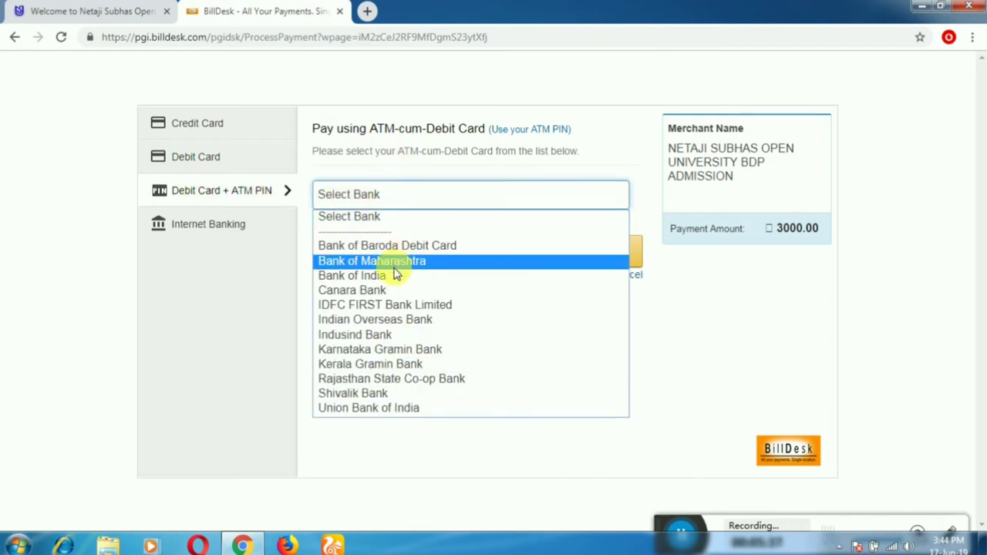
left_click(487, 449)
left_click(219, 224)
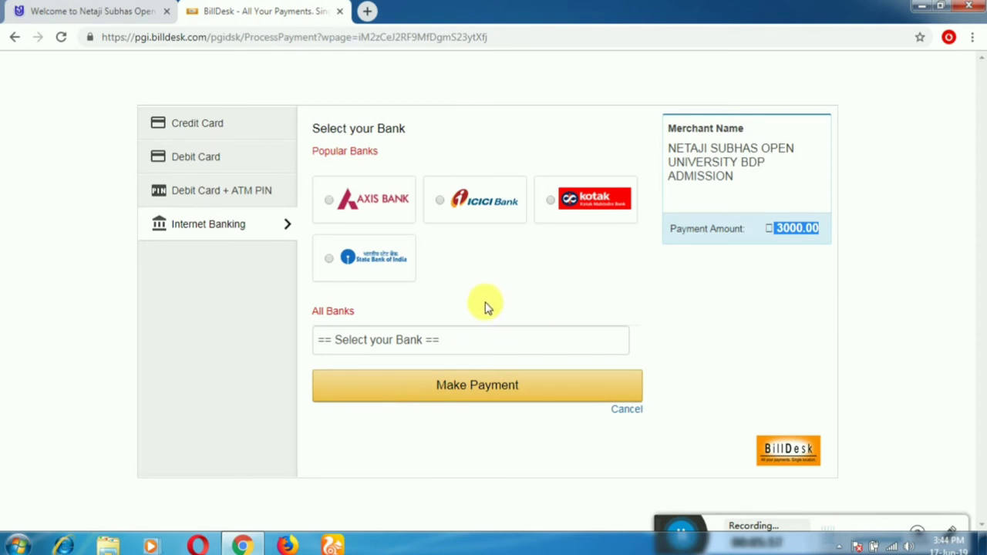
- Leave the payment gateway, return to the application start page and open Check Payment Status / Payment Confirmation Receipt
left_click(15, 39)
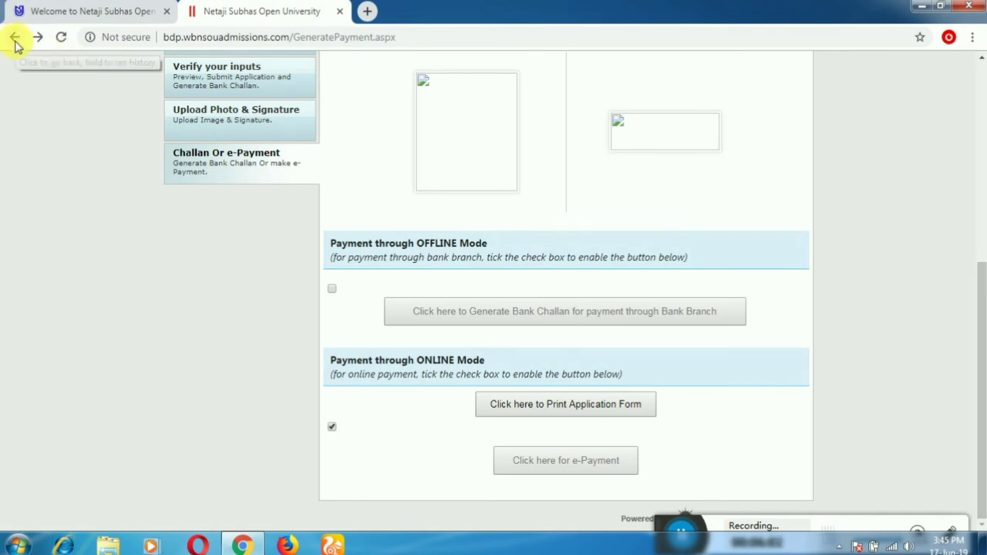
left_click(14, 38)
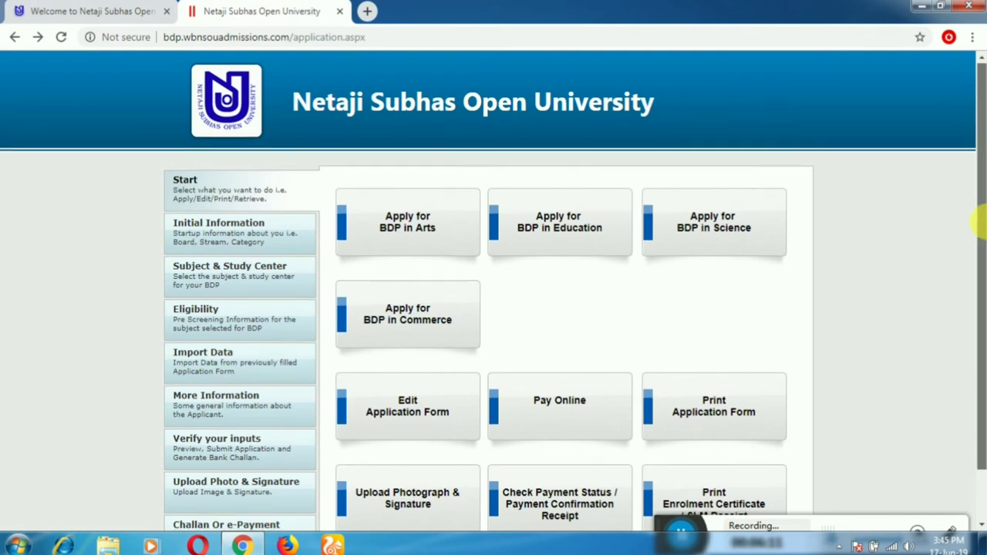
left_click_drag(976, 189, 976, 240)
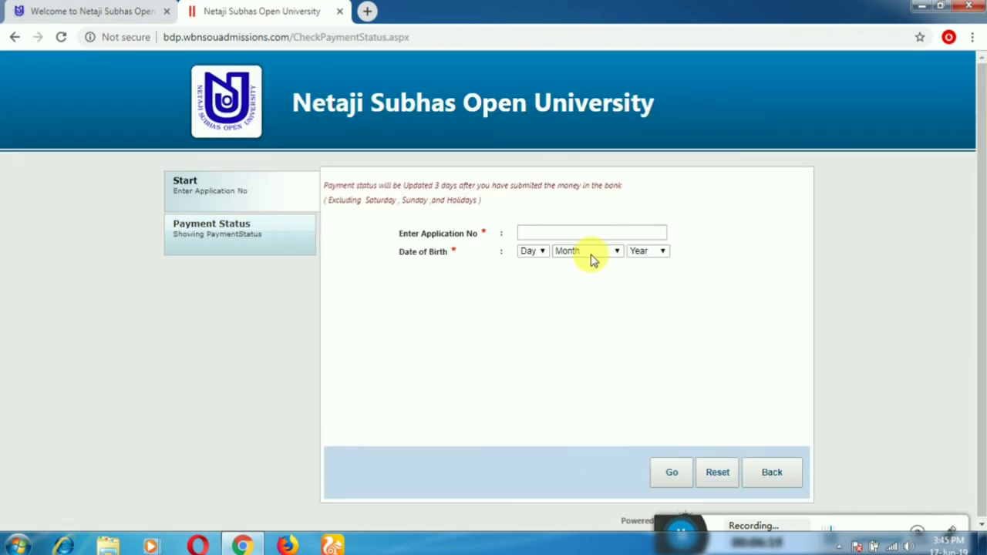
- Enter the applicant's application number and date of birth in the payment status form and submit it
left_click(589, 234)
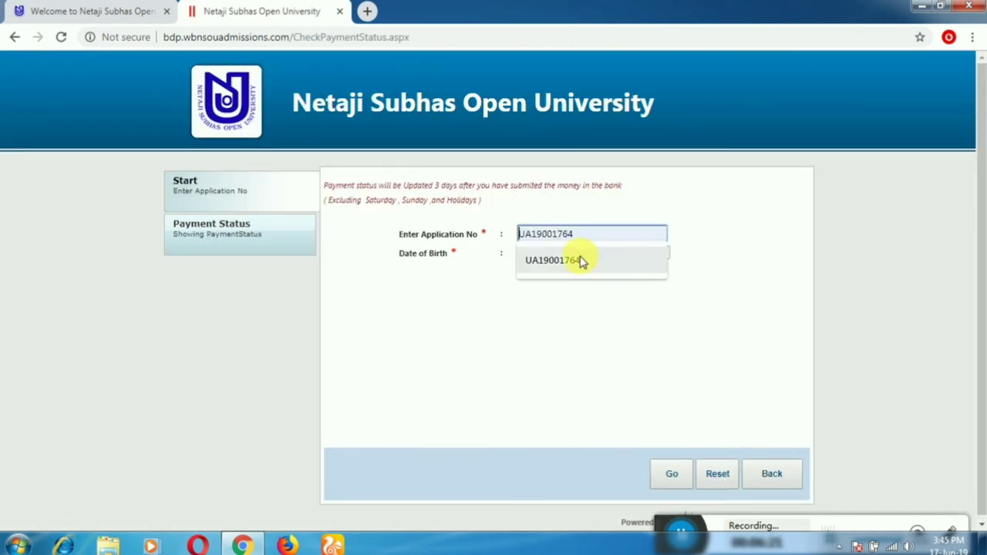
left_click(579, 260)
left_click(535, 253)
left_click(526, 275)
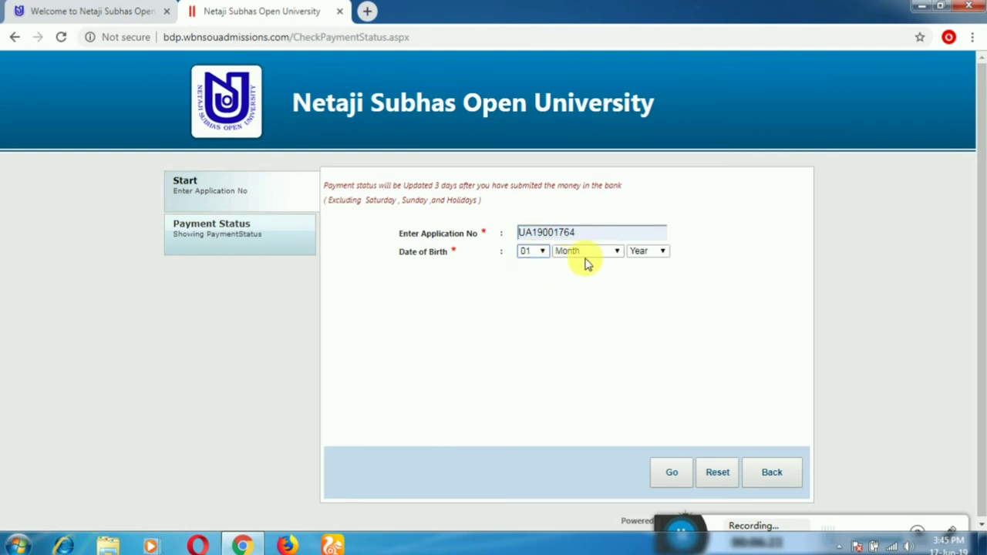
left_click(583, 253)
left_click(588, 275)
left_click(589, 252)
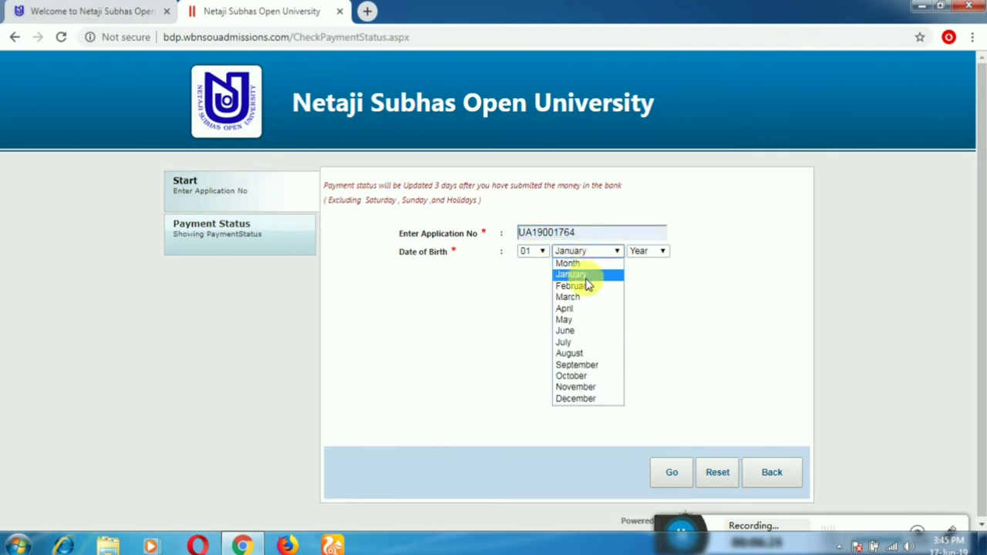
left_click(585, 285)
left_click(646, 251)
scroll(645, 339, "down", 15)
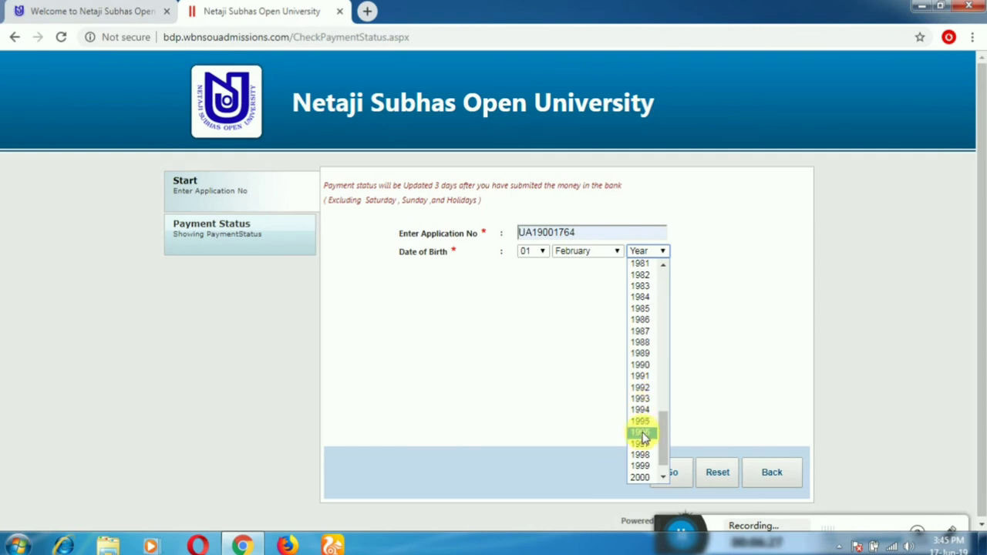
left_click(641, 456)
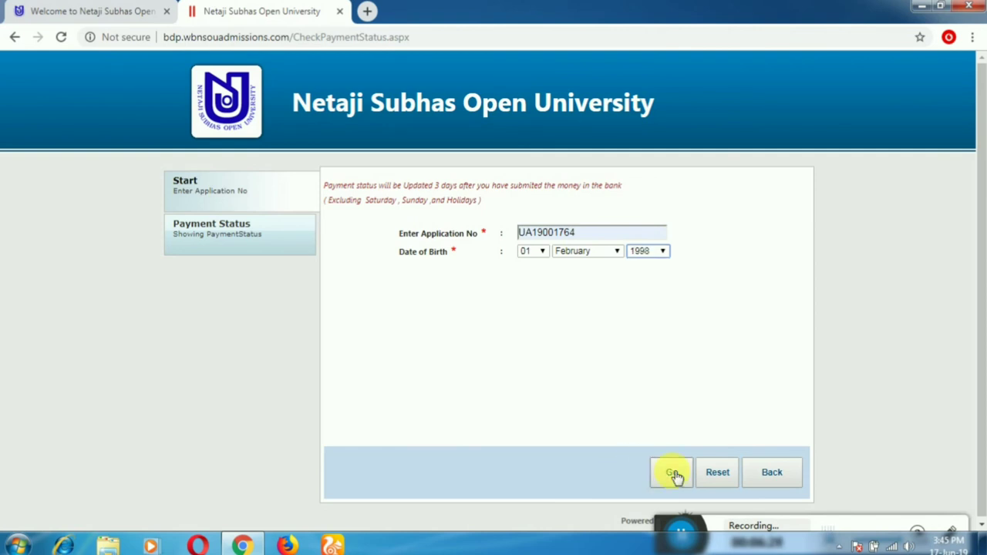
left_click(673, 473)
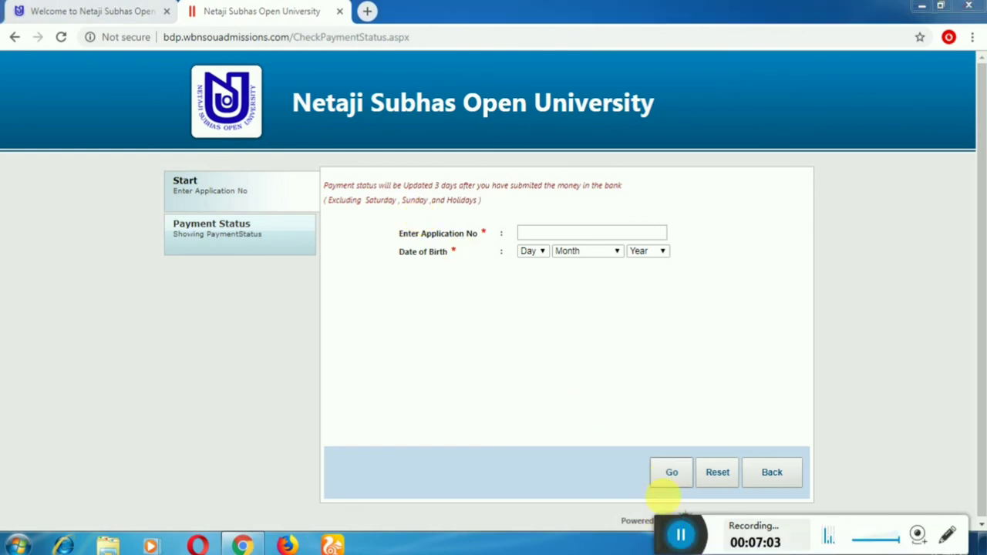
left_click_drag(672, 533, 675, 420)
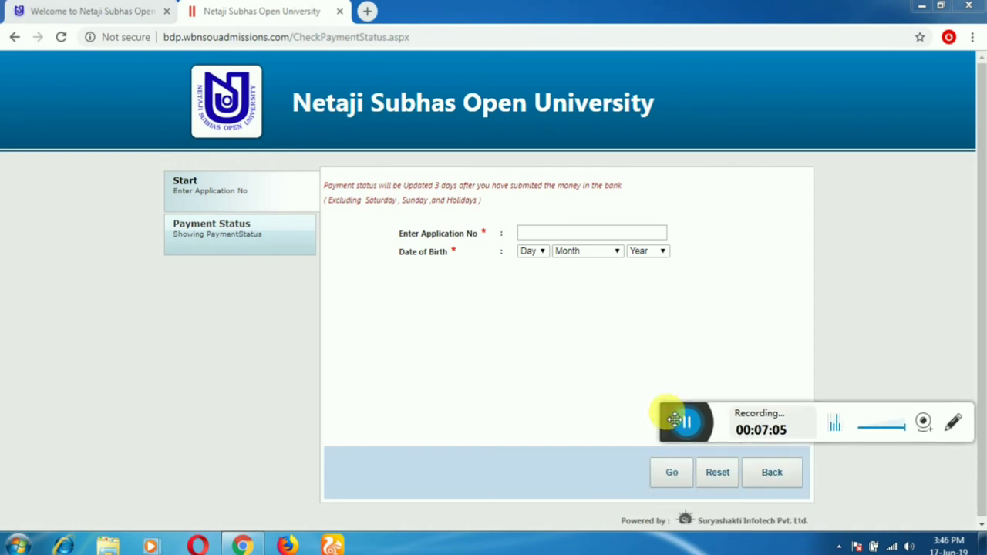